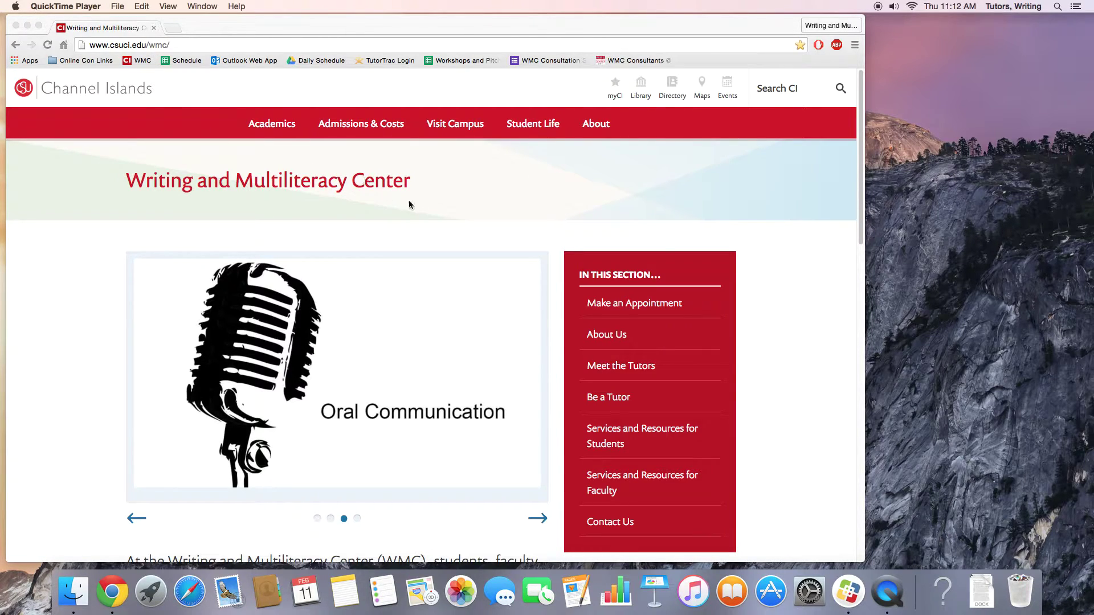
Open the Writing Center's Make an Appointment page from the sidebar.
{"action": "scroll", "coordinate": [531, 193], "scroll_direction": "down", "scroll_amount": 3}
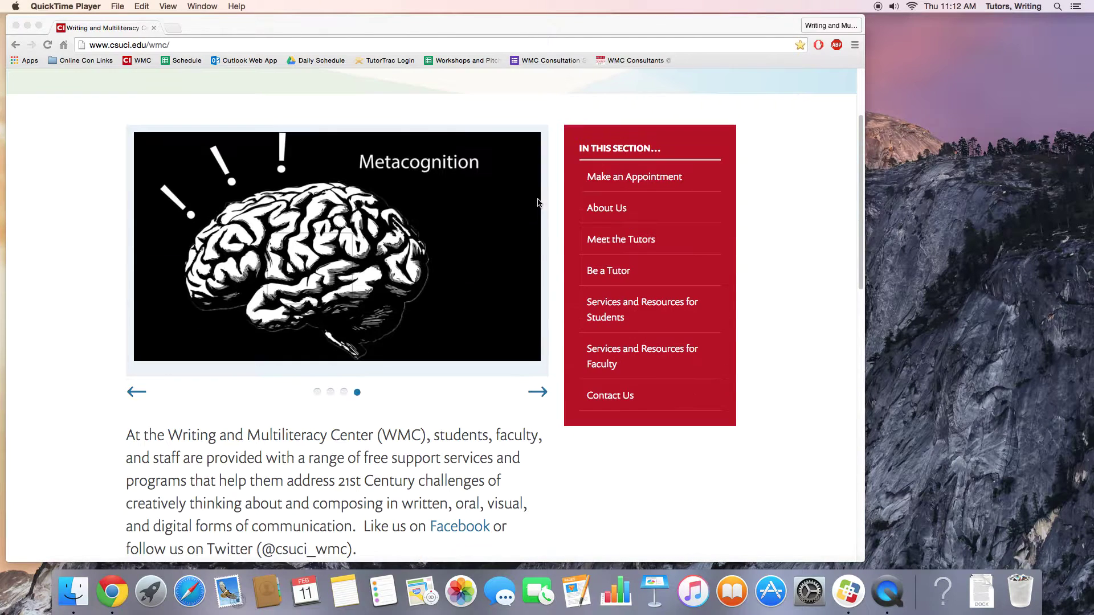
{"action": "left_click", "coordinate": [615, 181]}
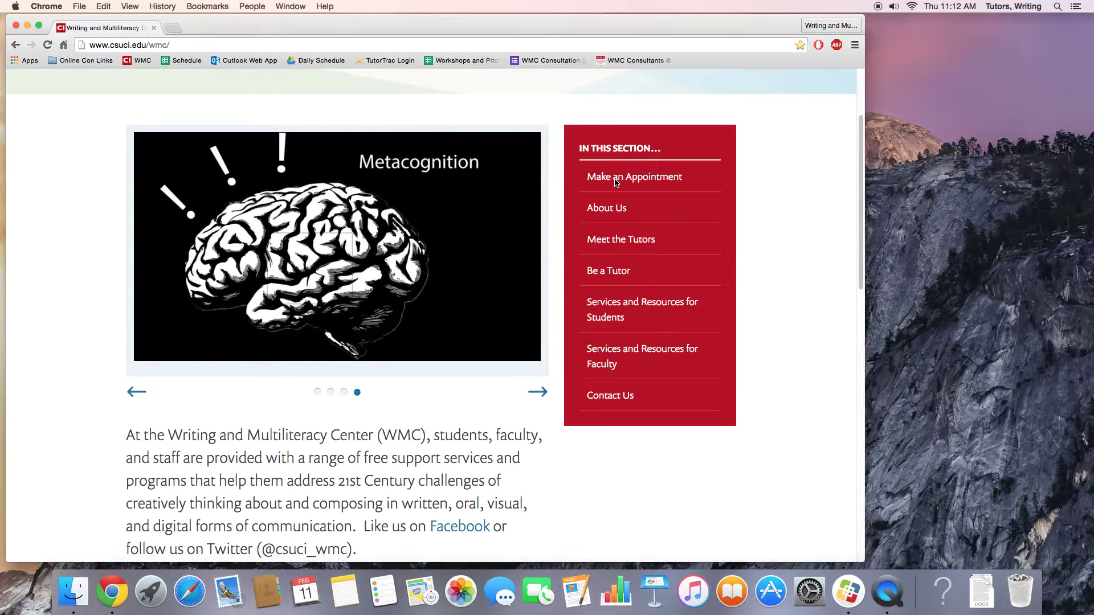
{"action": "left_click", "coordinate": [616, 182]}
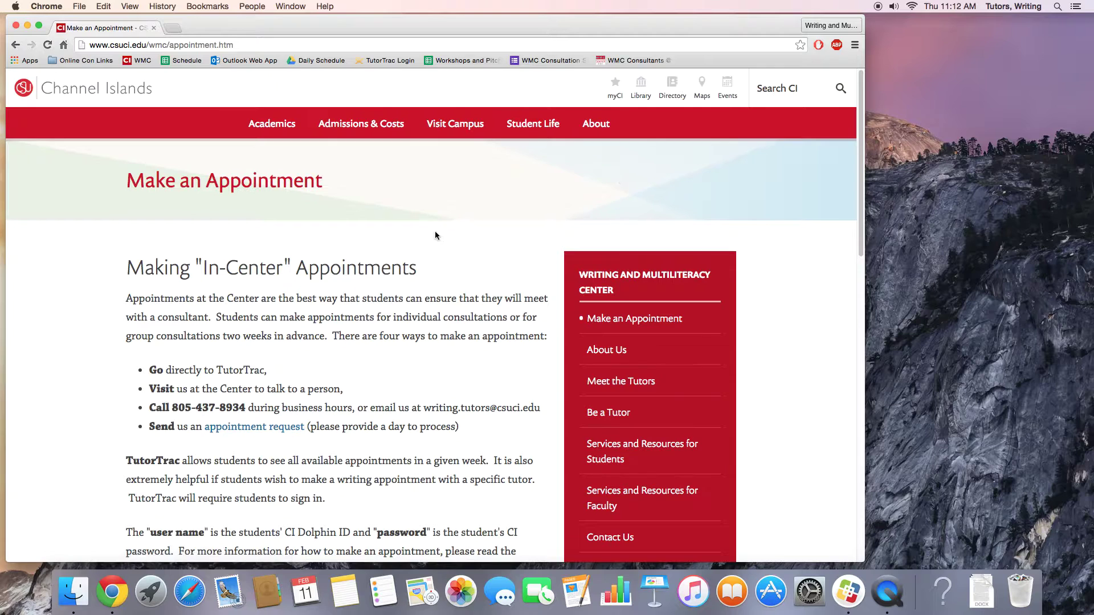
Follow the page's TutorTrac link to the CSUCI TutorTrac login page.
{"action": "scroll", "coordinate": [433, 245], "scroll_direction": "down", "scroll_amount": 3}
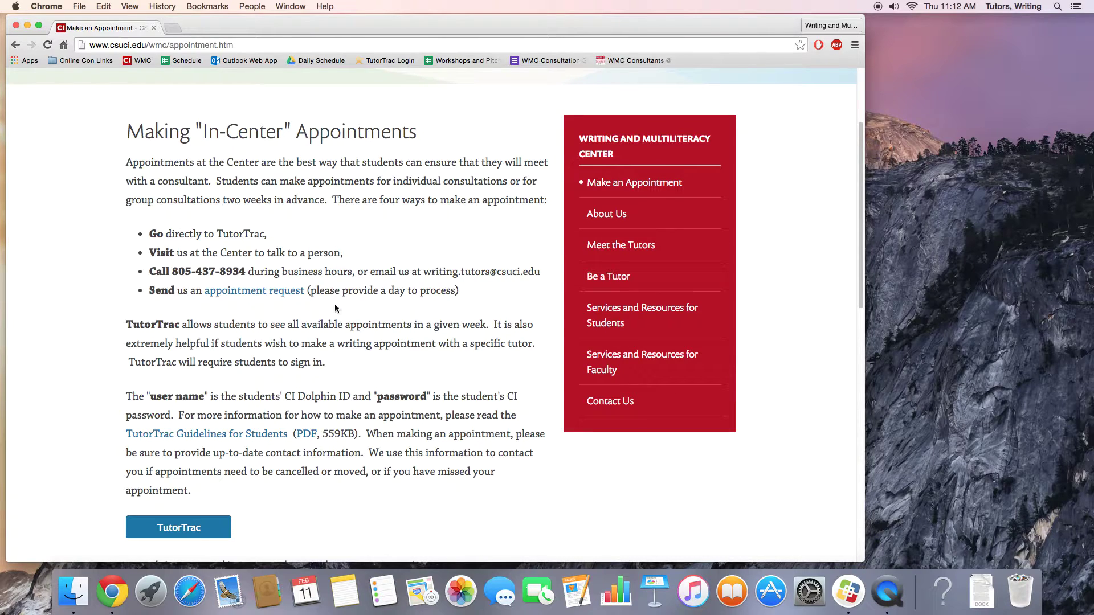
{"action": "scroll", "coordinate": [291, 311], "scroll_direction": "down", "scroll_amount": 10}
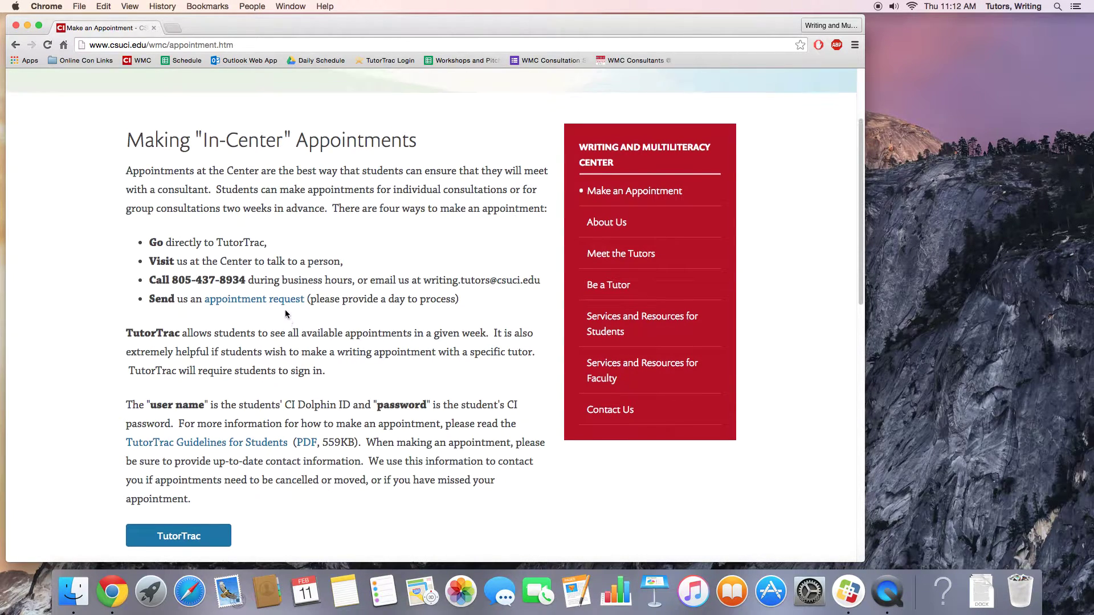
{"action": "scroll", "coordinate": [283, 314], "scroll_direction": "up", "scroll_amount": 8}
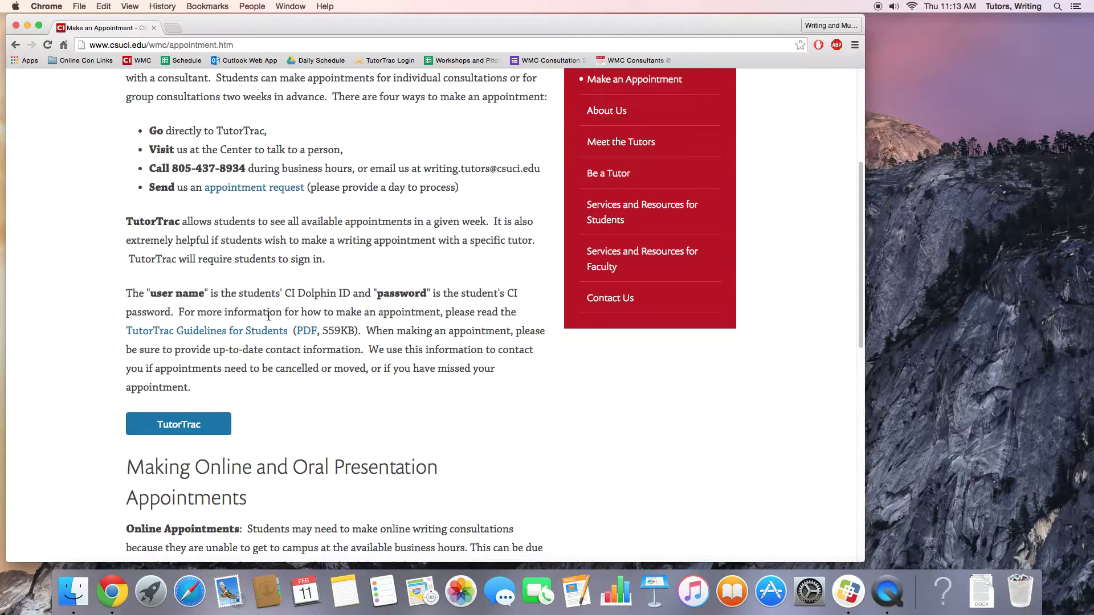
{"action": "left_click", "coordinate": [169, 427]}
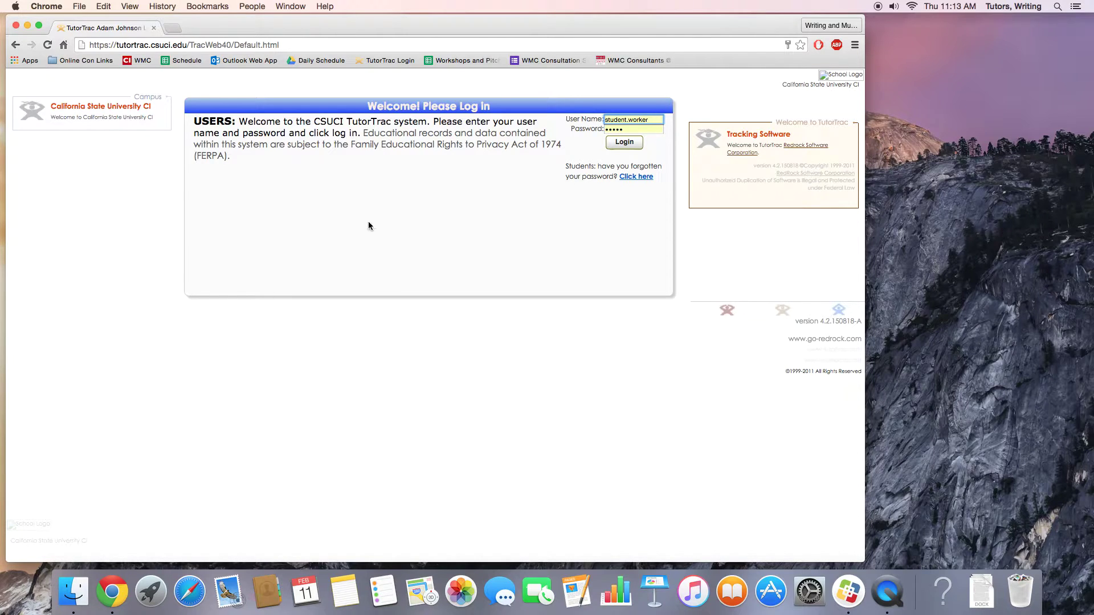
Replace the autofilled User Name with the student's own user name.
{"action": "left_click", "coordinate": [653, 120]}
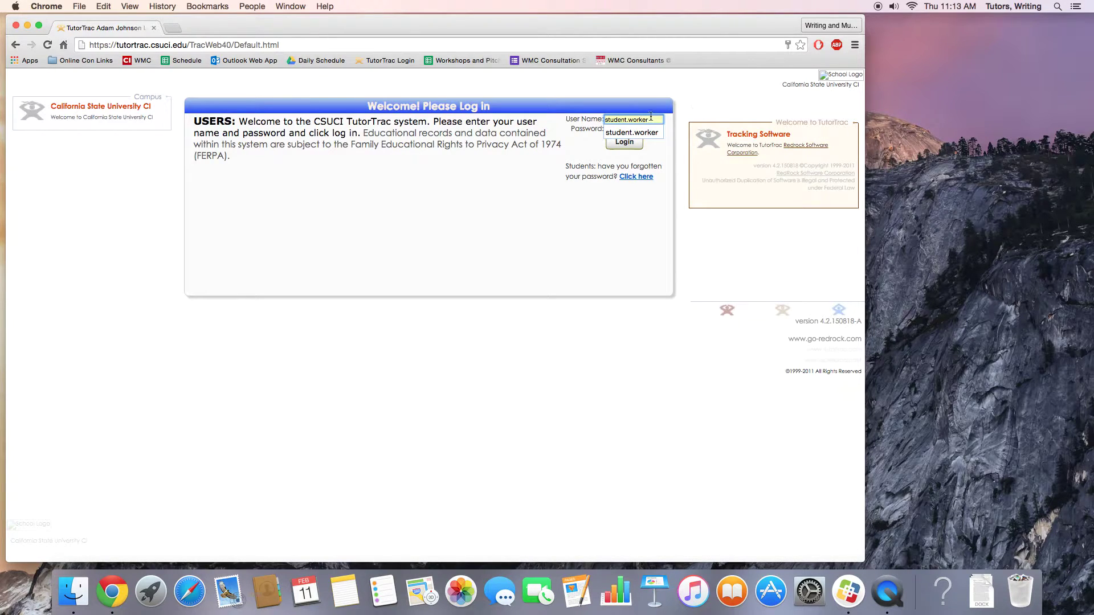
{"action": "key", "text": "BackSpace"}
{"action": "key", "text": "BackSpace"}
{"action": "key", "text": "BackSpace"}
{"action": "key", "text": "BackSpace"}
{"action": "key", "text": "BackSpace"}
{"action": "key", "text": "BackSpace"}
{"action": "key", "text": "BackSpace"}
{"action": "key", "text": "BackSpace"}
{"action": "key", "text": "BackSpace"}
{"action": "key", "text": "BackSpace"}
{"action": "key", "text": "BackSpace"}
{"action": "key", "text": "BackSpace"}
{"action": "key", "text": "BackSpace"}
{"action": "key", "text": "BackSpace"}
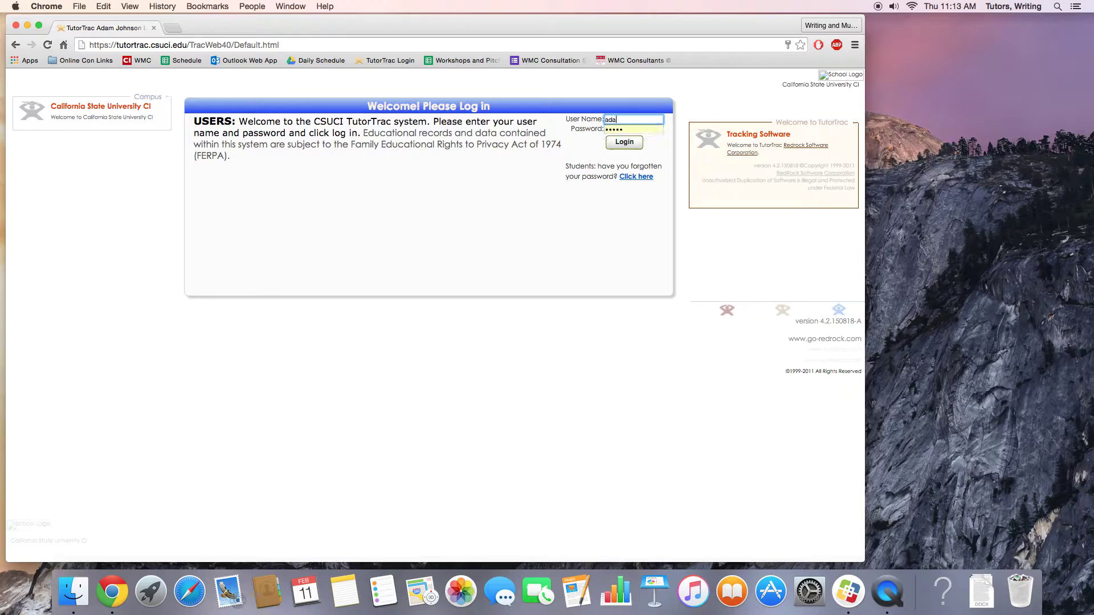
Replace the autofilled password with the student's password and log in.
{"action": "key", "text": "Tab"}
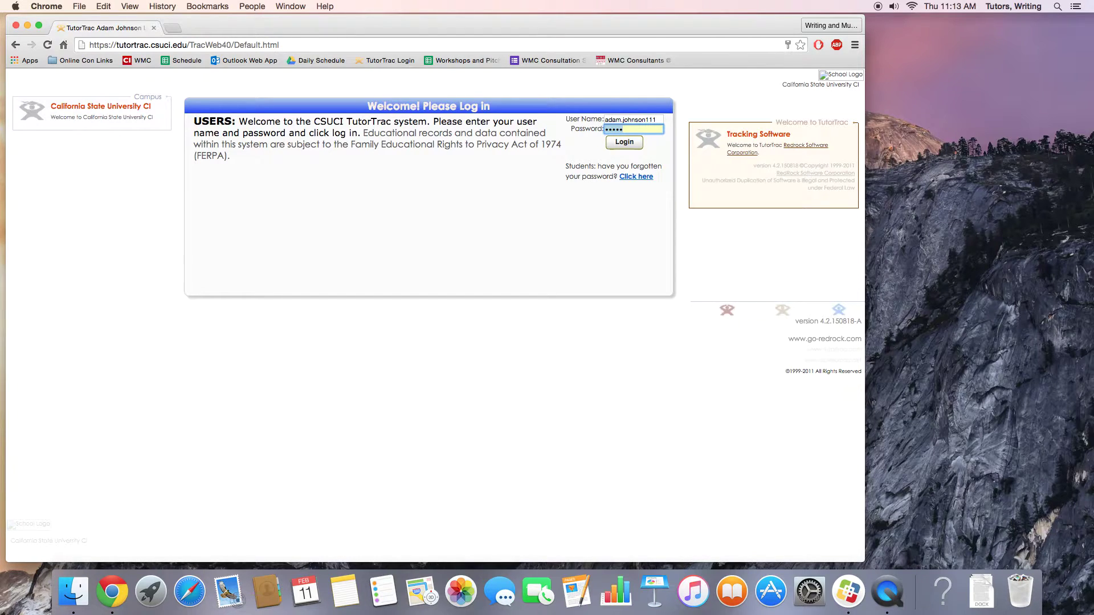
{"action": "key", "text": "BackSpace"}
{"action": "type", "text": "•••••••••••"}
{"action": "key", "text": "Return"}
{"action": "left_click", "coordinate": [625, 143]}
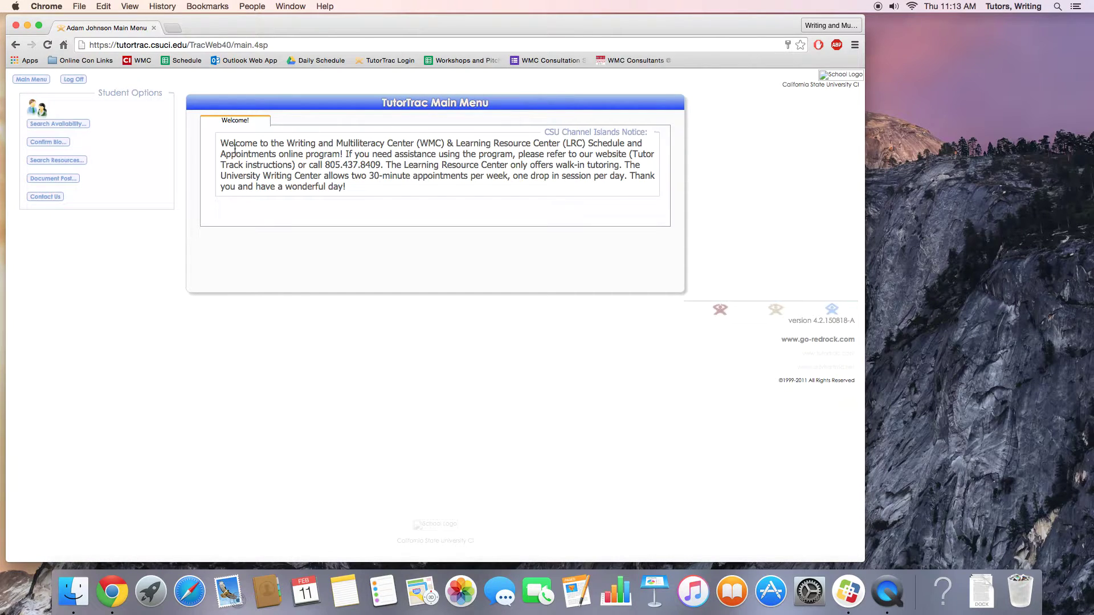
Run Search Availability for the Writing&MultiliteracyCenter center with the default 02/11–02/26/2016 dates.
{"action": "left_click", "coordinate": [70, 129]}
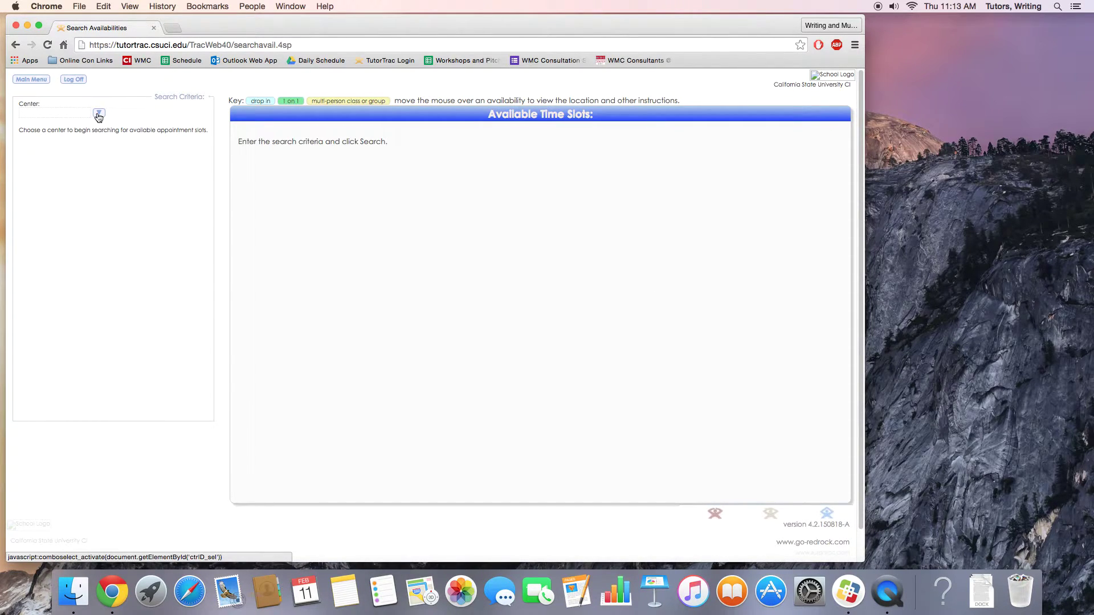
{"action": "left_click", "coordinate": [98, 114]}
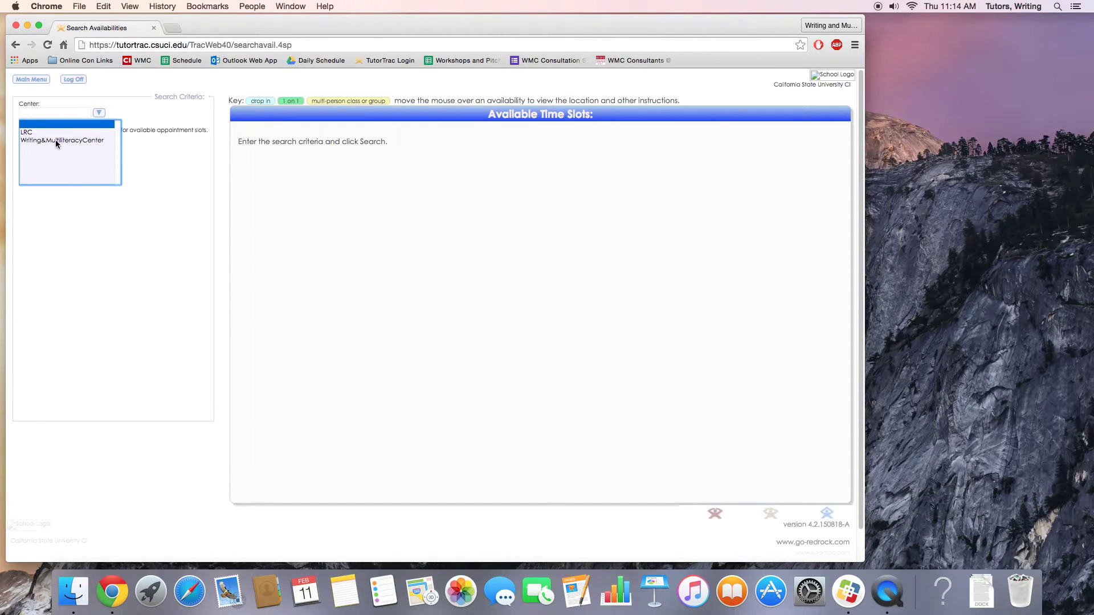
{"action": "left_click", "coordinate": [69, 141]}
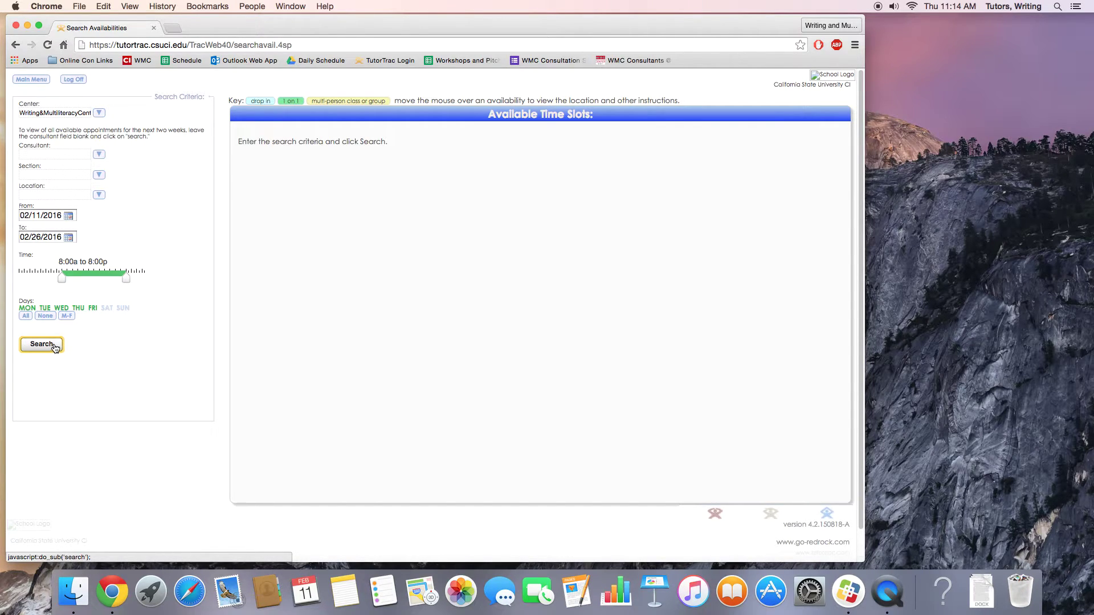
{"action": "left_click", "coordinate": [56, 348]}
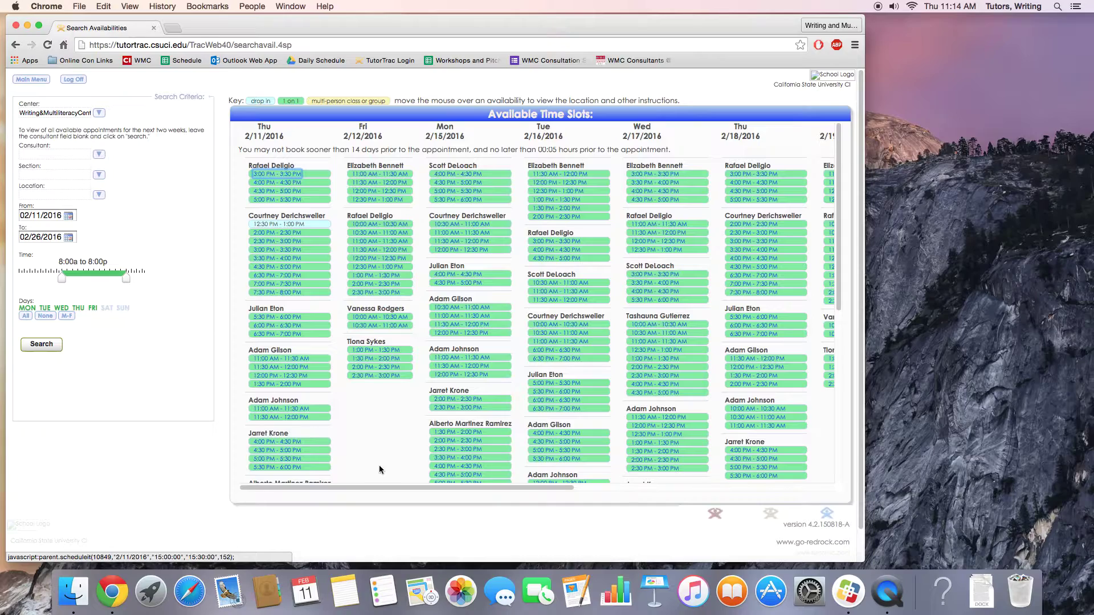
Scroll the Available Time Slots grid to the second tutor's Fri 2/12 11:00–11:30 AM slot.
{"action": "mouse_move", "coordinate": [391, 485]}
{"action": "left_mouse_down"}
{"action": "mouse_move", "coordinate": [656, 440]}
{"action": "mouse_move", "coordinate": [385, 487]}
{"action": "left_mouse_up"}
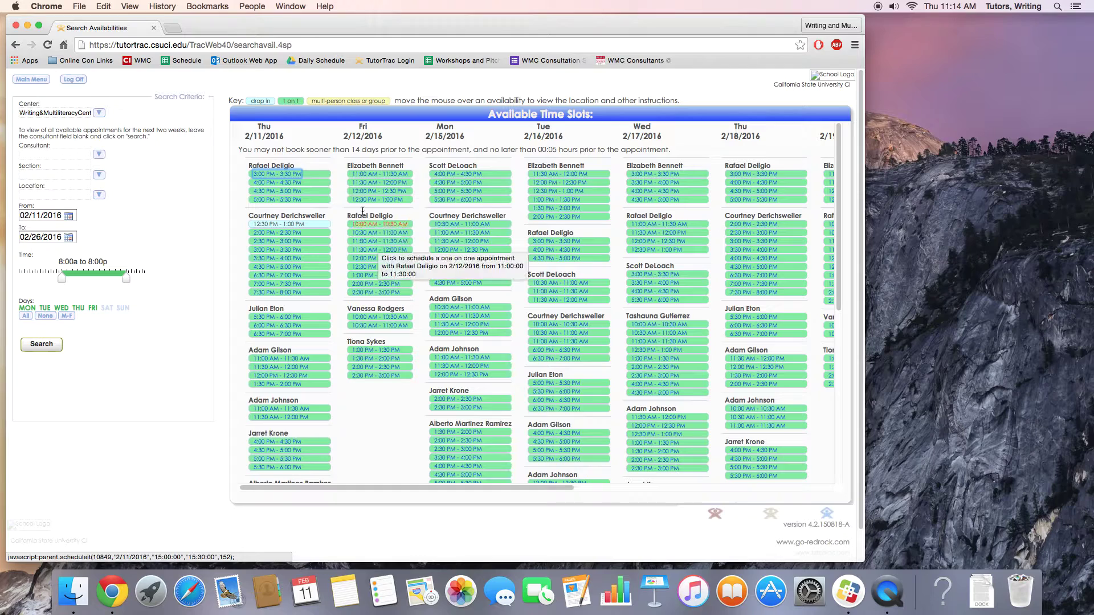
{"action": "mouse_move", "coordinate": [376, 177]}
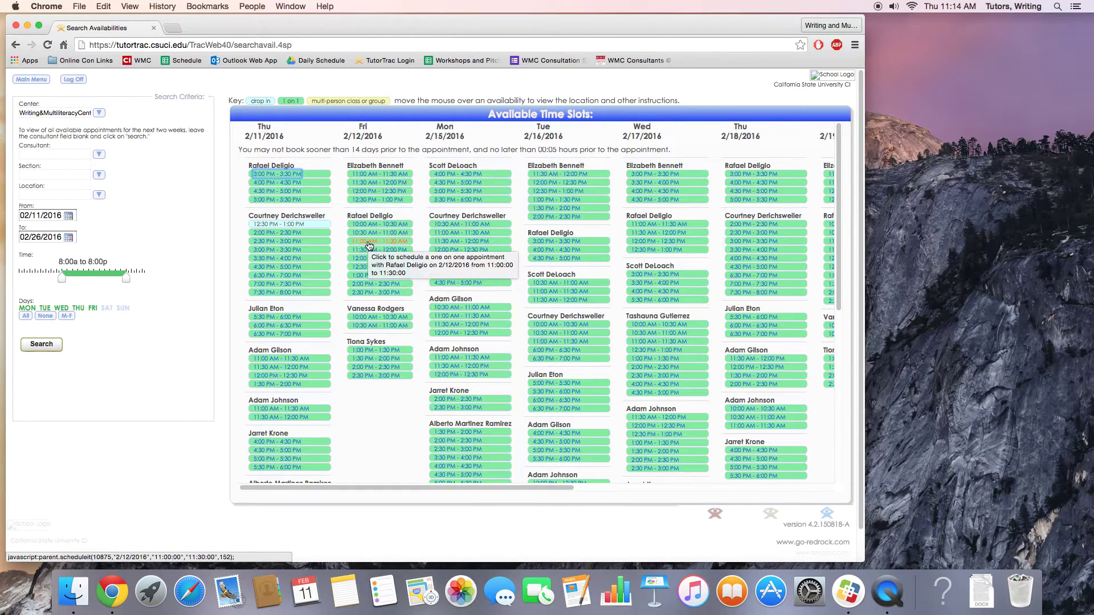
Book the Fri 2/12 11:00 AM slot with subject ENGL464 01 2162 and reason Scheduled Appt Writing.
{"action": "left_click", "coordinate": [369, 244]}
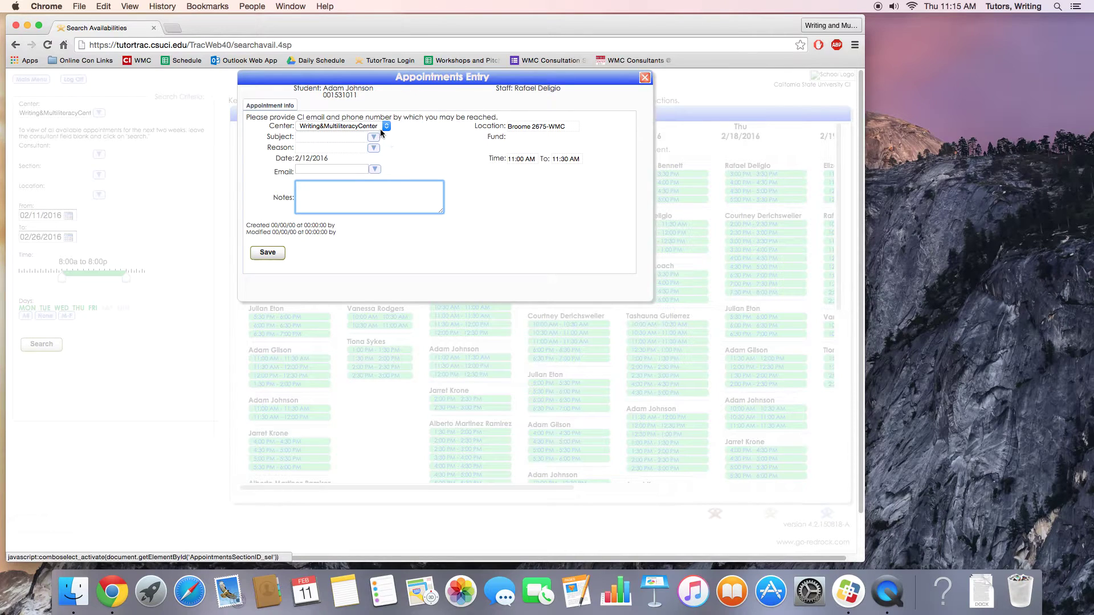
{"action": "left_click", "coordinate": [375, 142]}
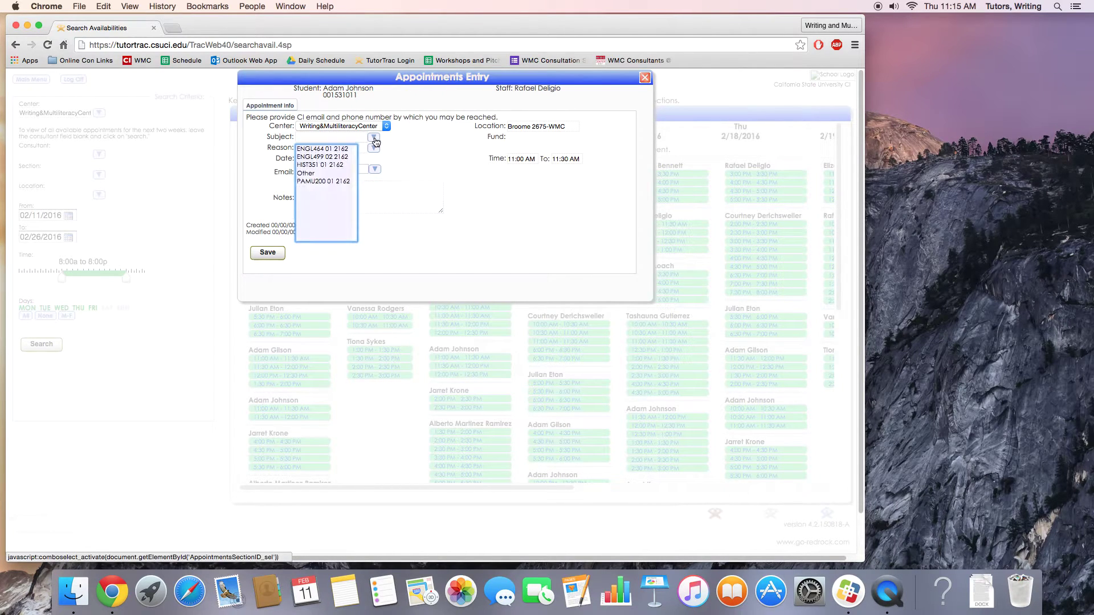
{"action": "left_click", "coordinate": [336, 151]}
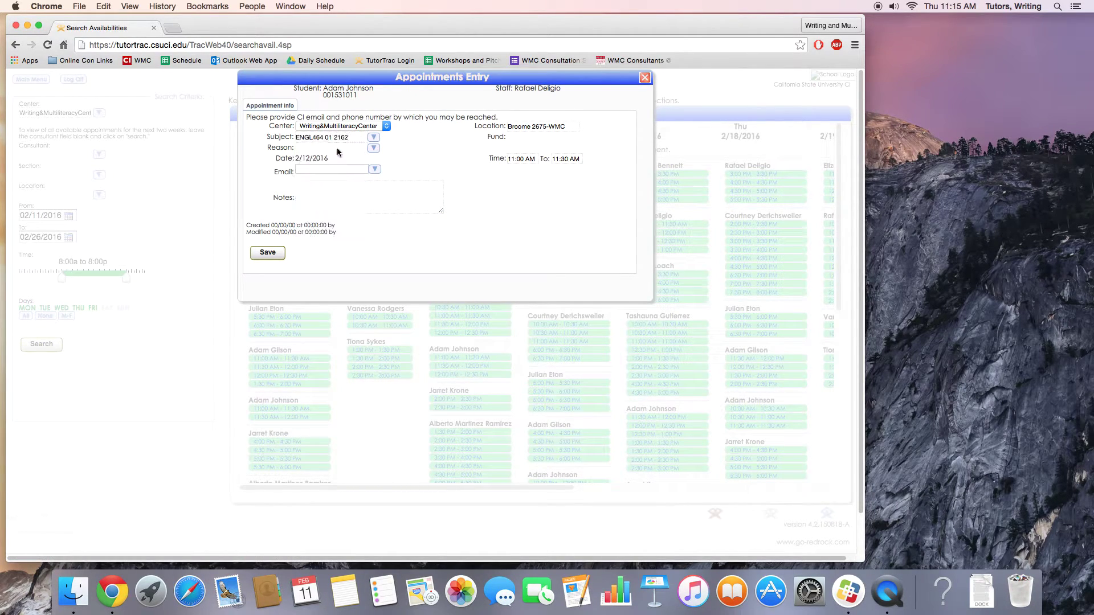
{"action": "left_click", "coordinate": [375, 149]}
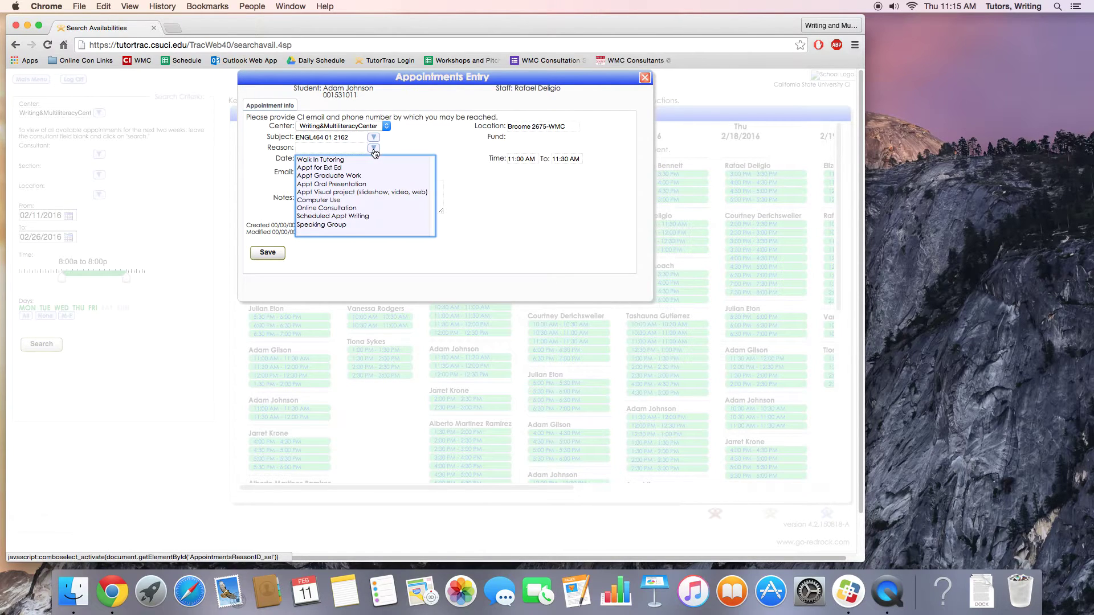
{"action": "left_click", "coordinate": [353, 217]}
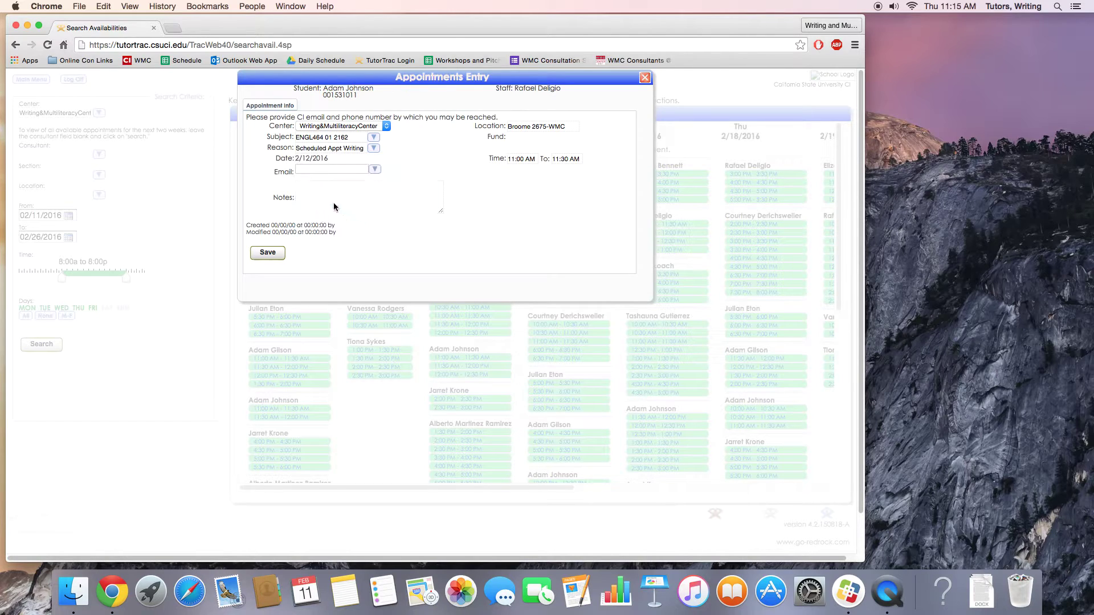
Visit the Email and Notes fields, then close the appointment form without saving.
{"action": "left_click", "coordinate": [348, 170]}
{"action": "left_click", "coordinate": [320, 196]}
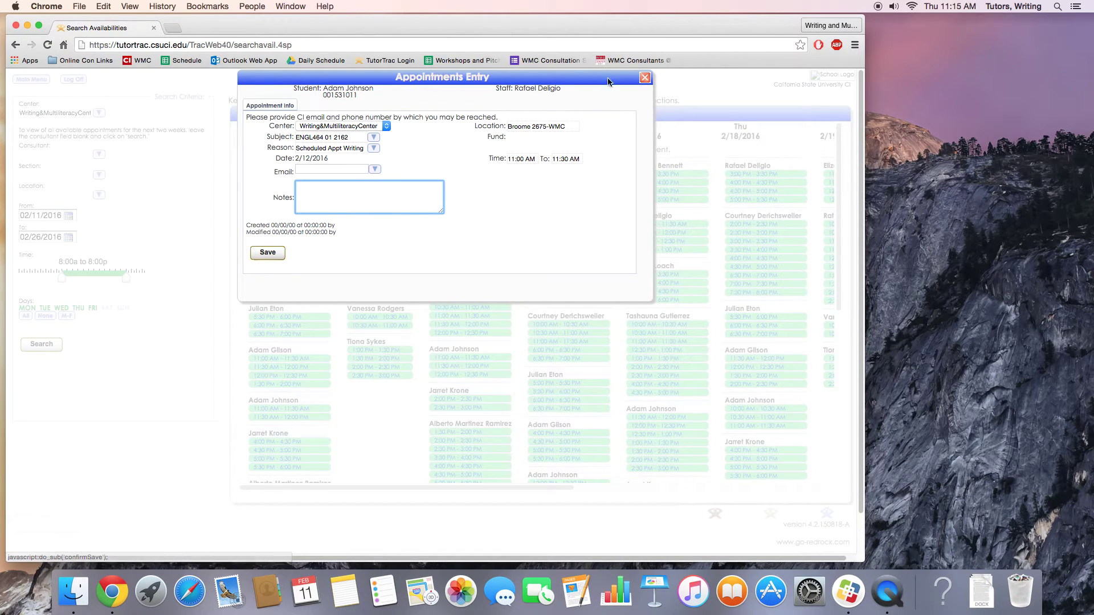
{"action": "left_click", "coordinate": [645, 78]}
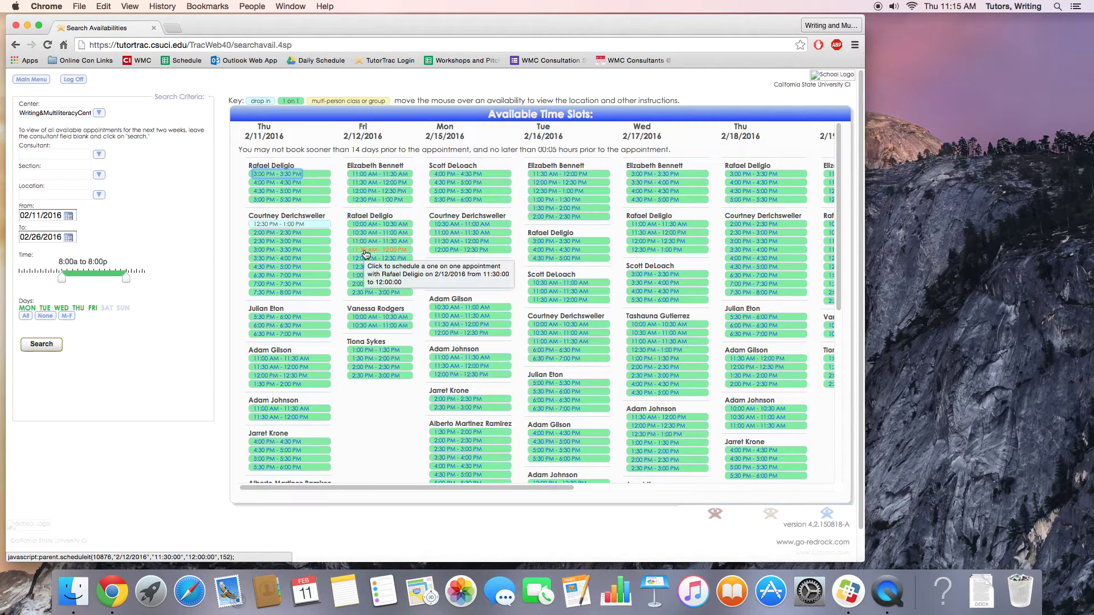
{"action": "left_click", "coordinate": [364, 251]}
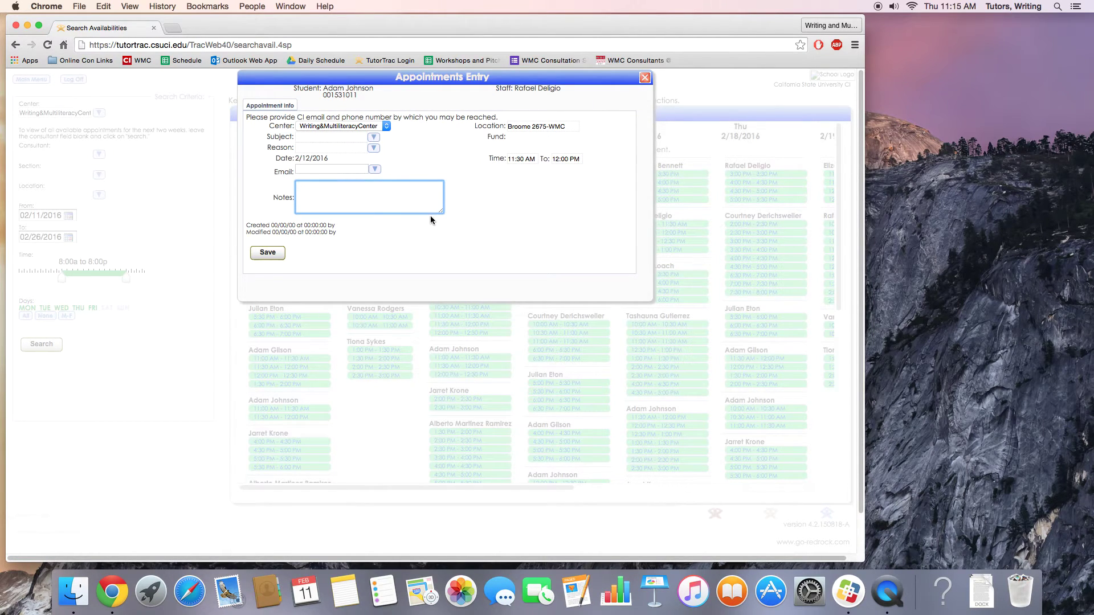
{"action": "left_click", "coordinate": [647, 80]}
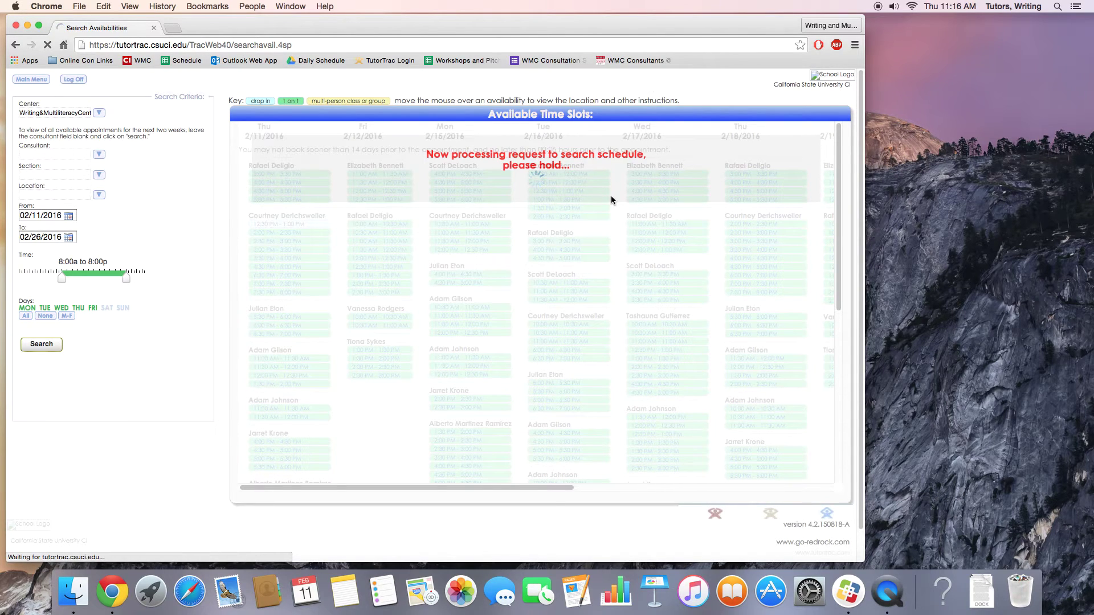